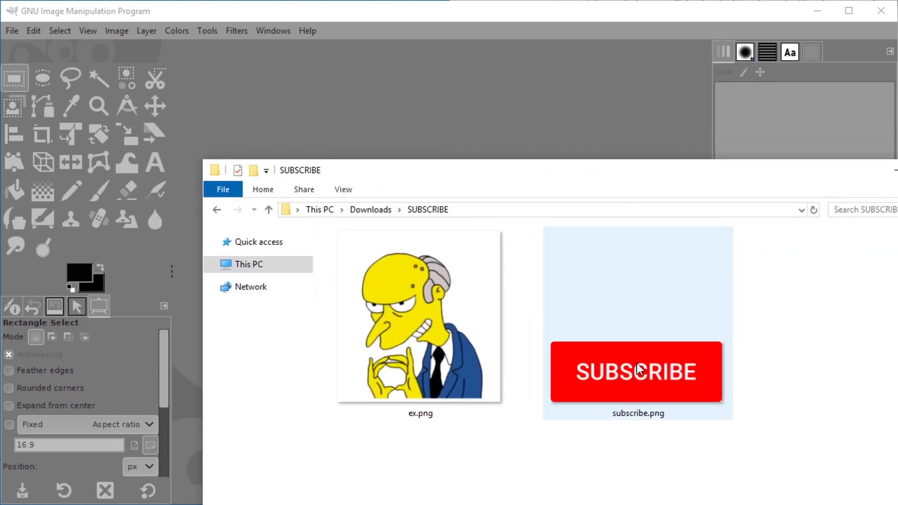
# Drag ex.png, then subscribe.png, from File Explorer into GIMP and check both image tabs
pyautogui.moveTo(453, 344)
pyautogui.mouseDown()
pyautogui.moveTo(399, 319)
pyautogui.moveTo(372, 141)
pyautogui.mouseUp()
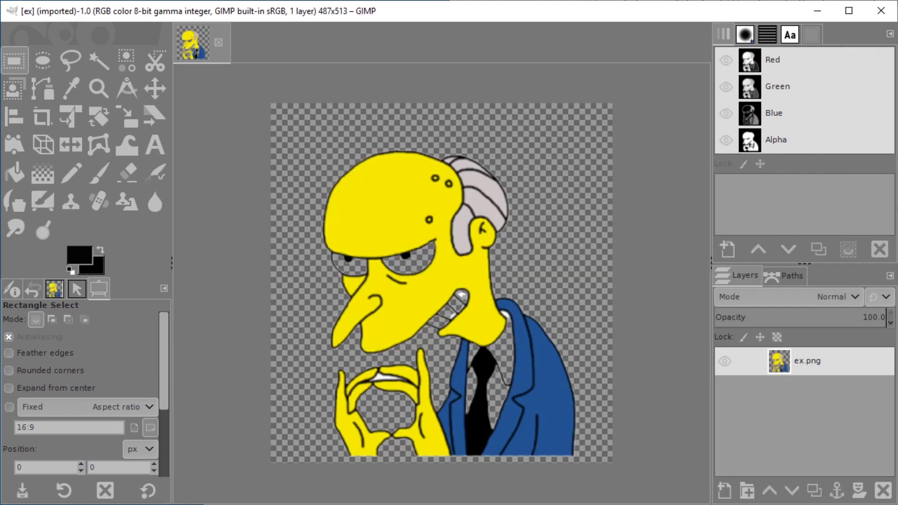
pyautogui.hotkey('alt', 'Tab')
pyautogui.moveTo(636, 370)
pyautogui.mouseDown()
pyautogui.moveTo(488, 342)
pyautogui.moveTo(138, 156)
pyautogui.mouseUp()
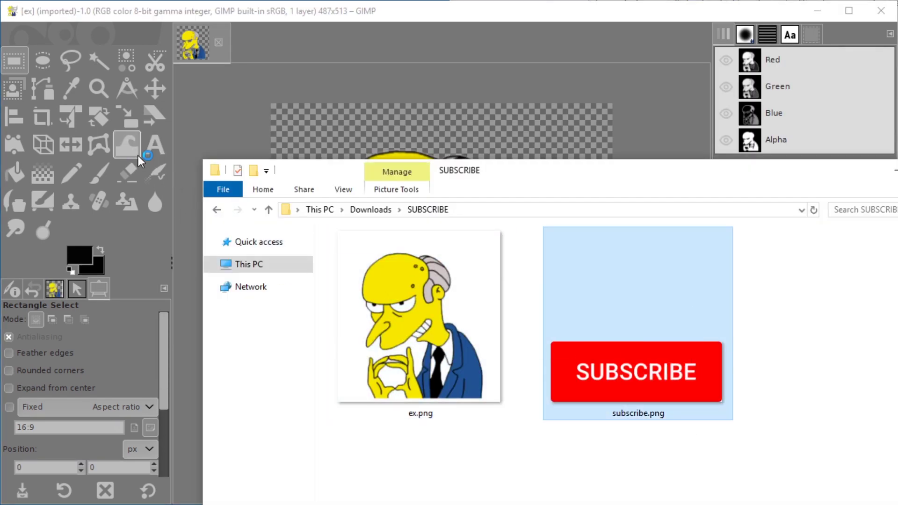
pyautogui.hscroll(-5, 420, 217)
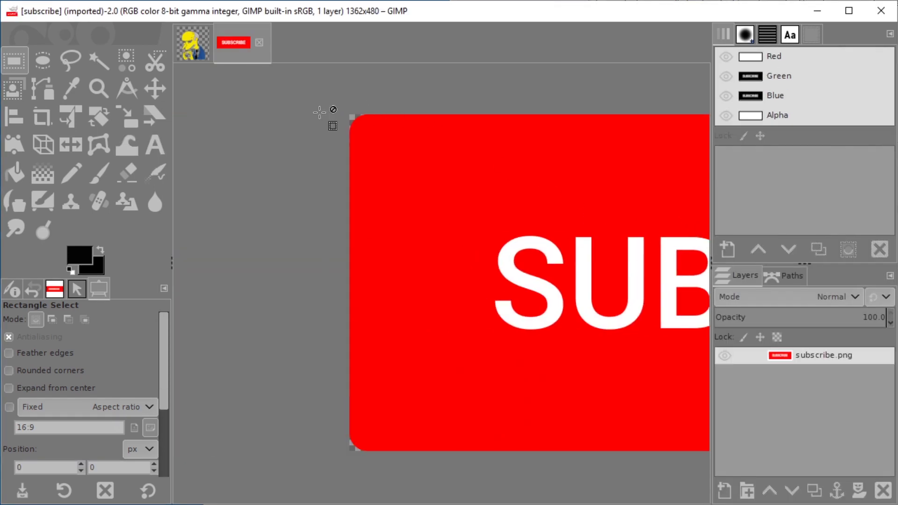
pyautogui.scroll(2, 331, 109)
pyautogui.scroll(-2, 361, 125)
pyautogui.scroll(-1, 582, 226)
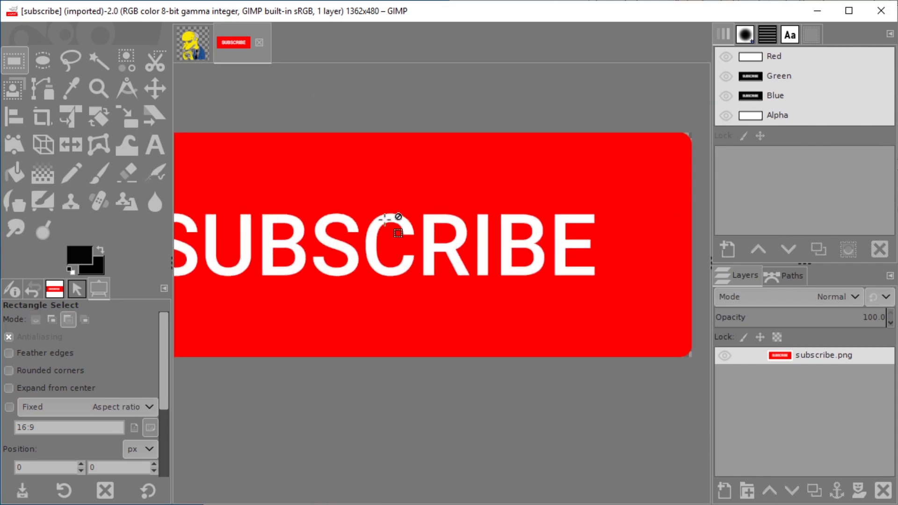
pyautogui.scroll(-1, 395, 220)
pyautogui.click(189, 44)
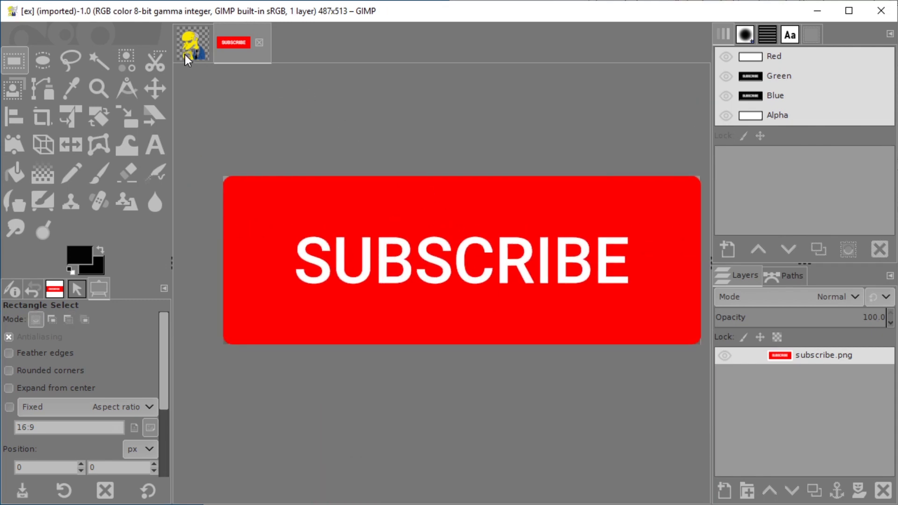
pyautogui.click(250, 43)
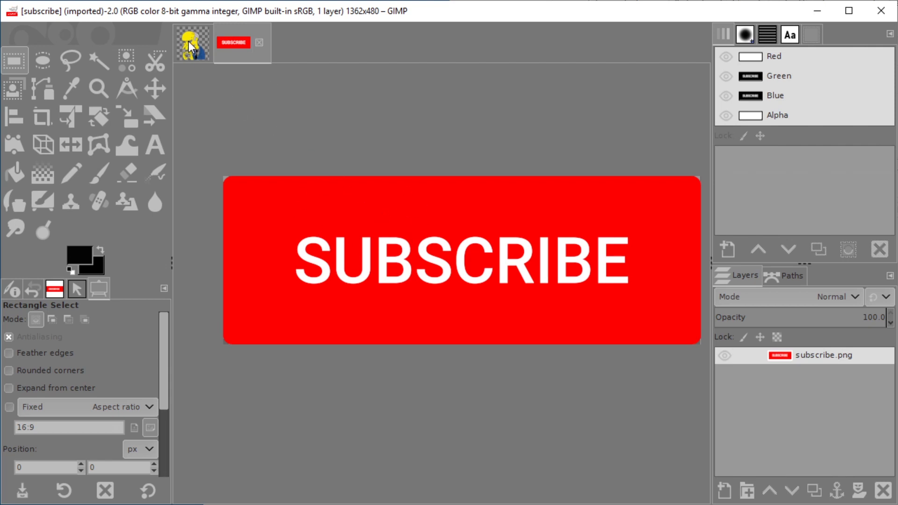
# Drop ex.png from the folder onto the SUBSCRIBE canvas as a new layer
pyautogui.hotkey('alt', 'Tab')
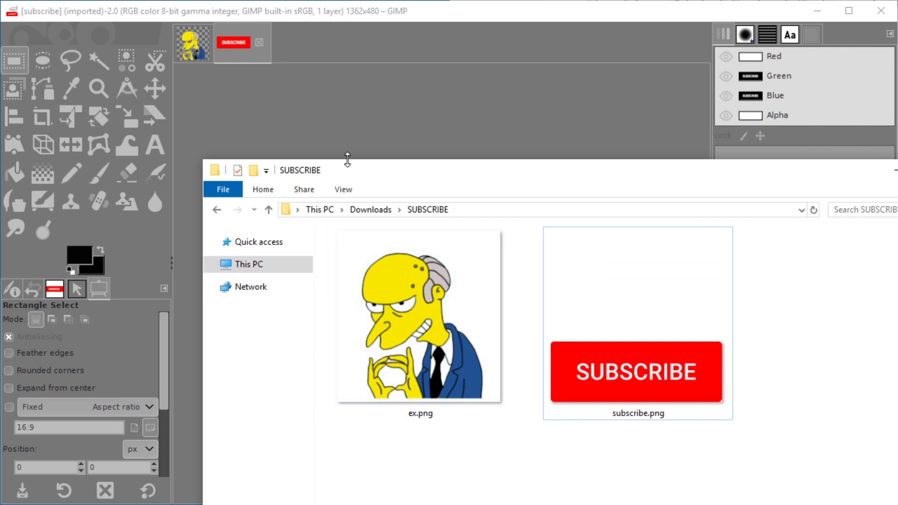
pyautogui.hotkey('alt', 'Tab')
pyautogui.click(311, 105)
pyautogui.hotkey('alt', 'Tab')
pyautogui.click(433, 309)
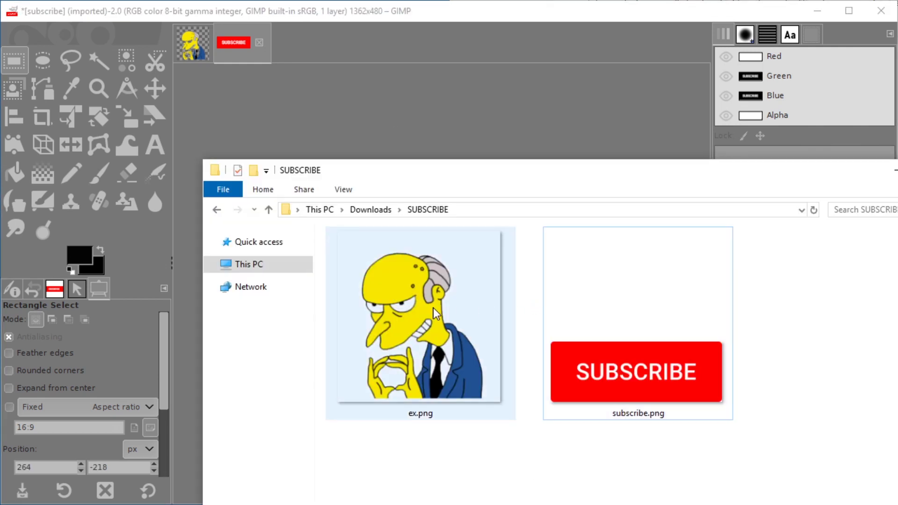
pyautogui.moveTo(433, 308); pyautogui.dragTo(86, 80)
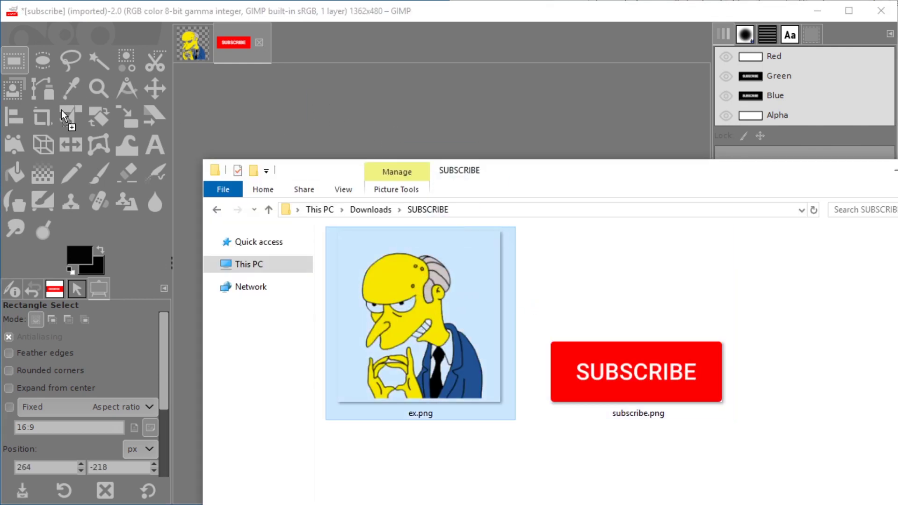
pyautogui.moveTo(516, 175); pyautogui.dragTo(155, 148)
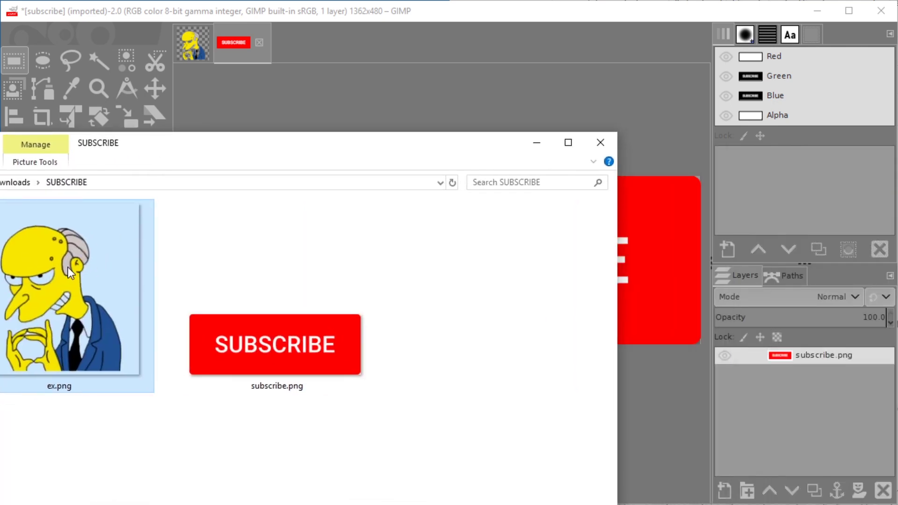
pyautogui.click(446, 44)
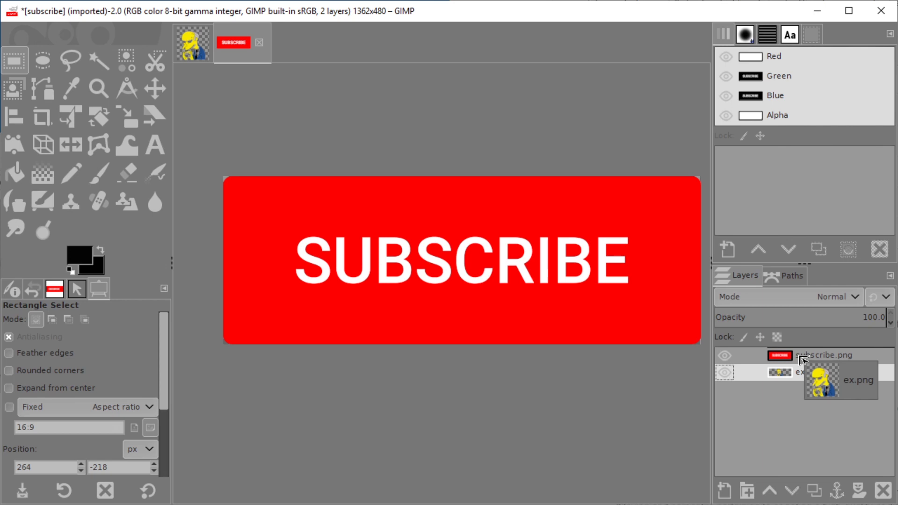
# Move the ex.png layer above subscribe.png and check both layers' visibility
pyautogui.moveTo(796, 363); pyautogui.dragTo(799, 355)
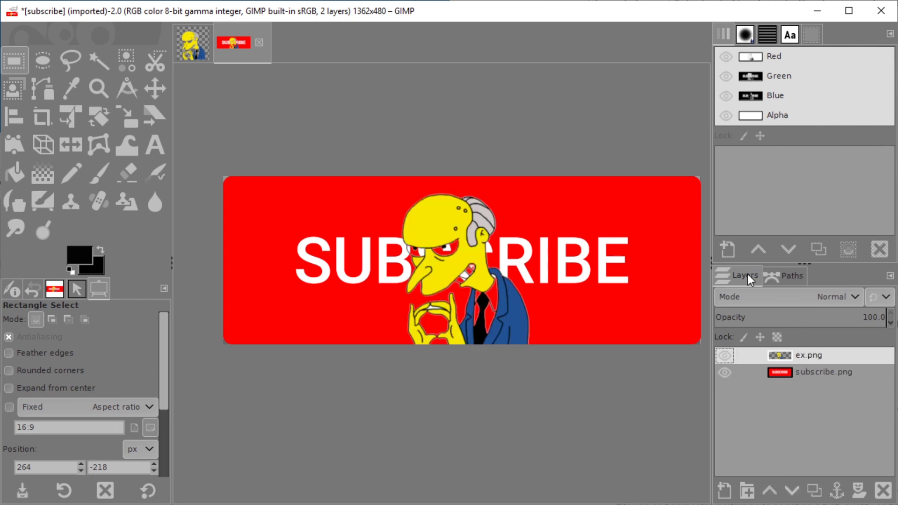
pyautogui.scroll(-1, 395, 220)
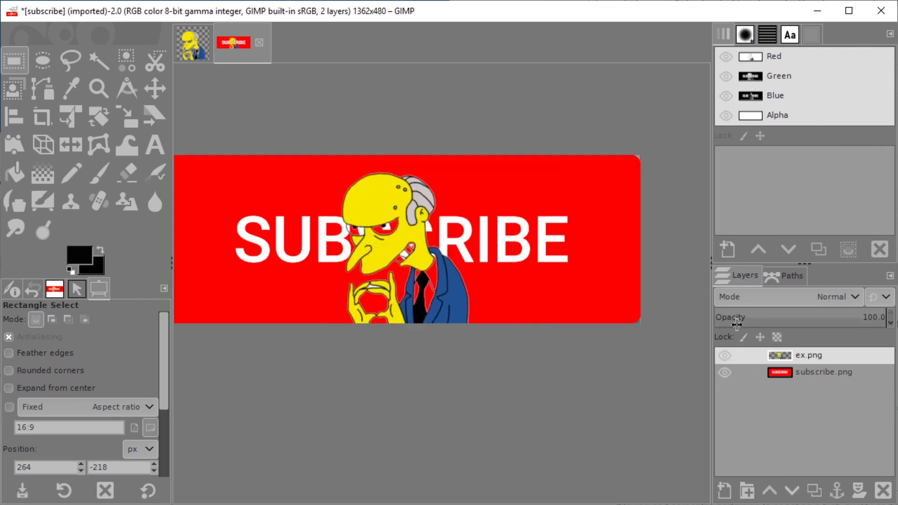
pyautogui.click(724, 373)
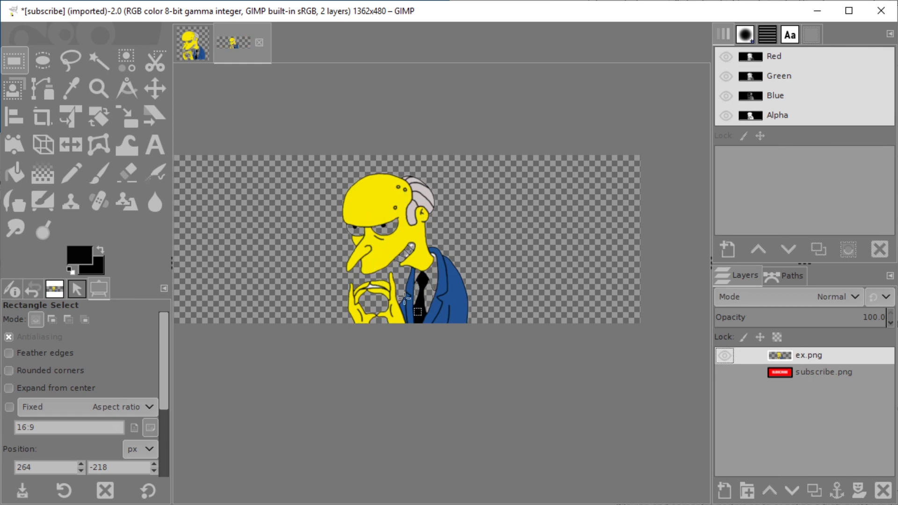
pyautogui.click(724, 355)
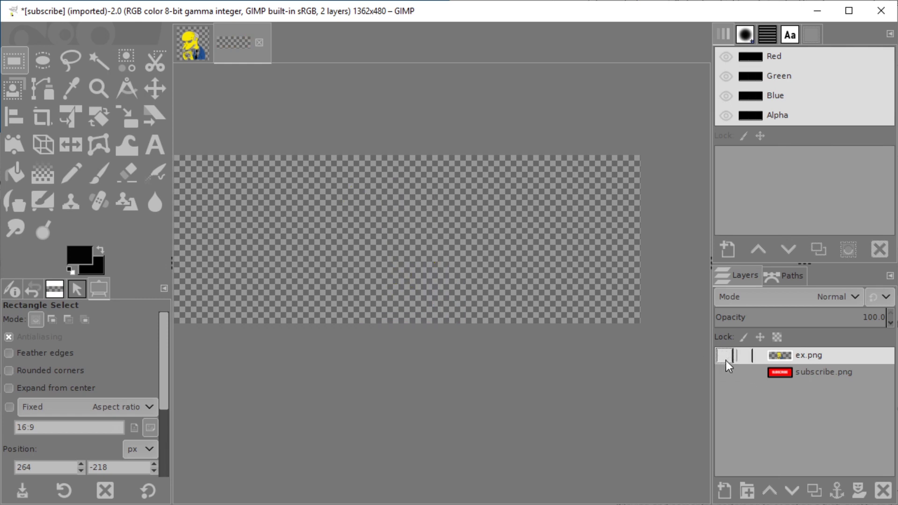
pyautogui.click(724, 373)
pyautogui.click(724, 355)
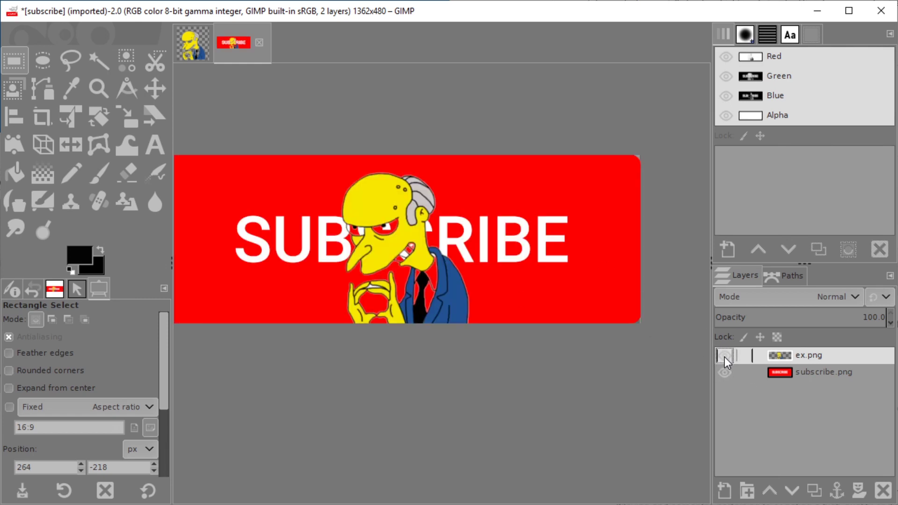
# Add a layer mask to ex.png using Transfer layer's alpha channel
pyautogui.rightClick(768, 353)
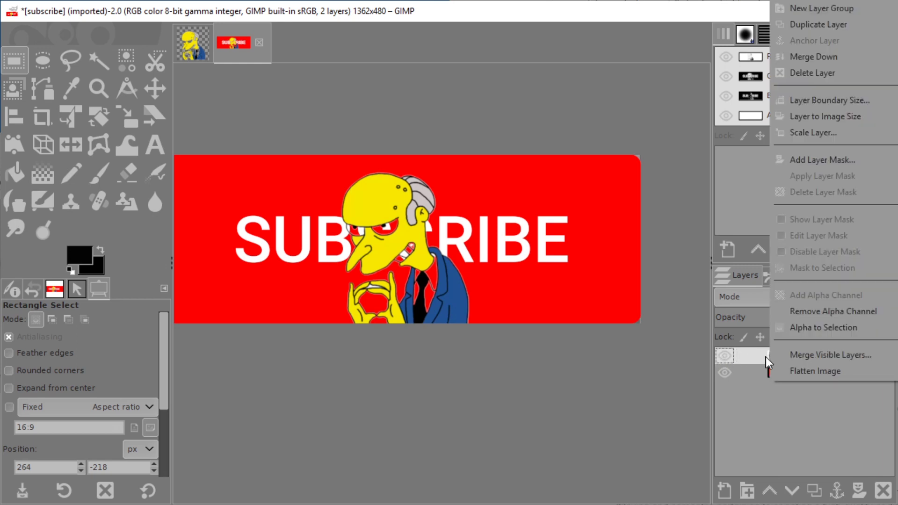
pyautogui.click(824, 161)
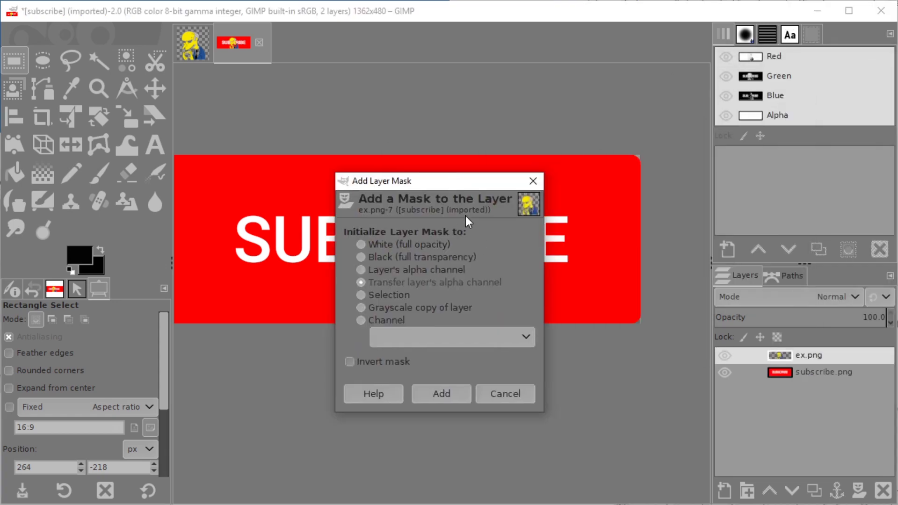
pyautogui.click(384, 248)
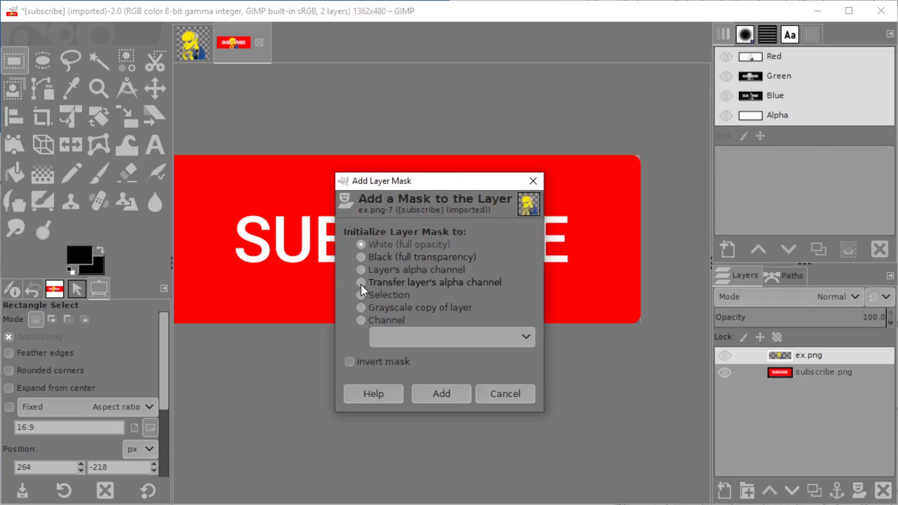
pyautogui.click(459, 283)
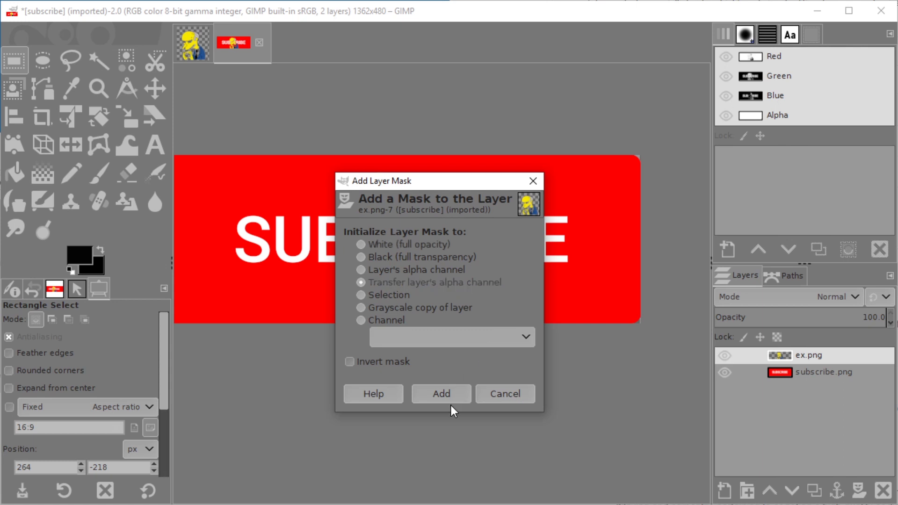
pyautogui.click(451, 392)
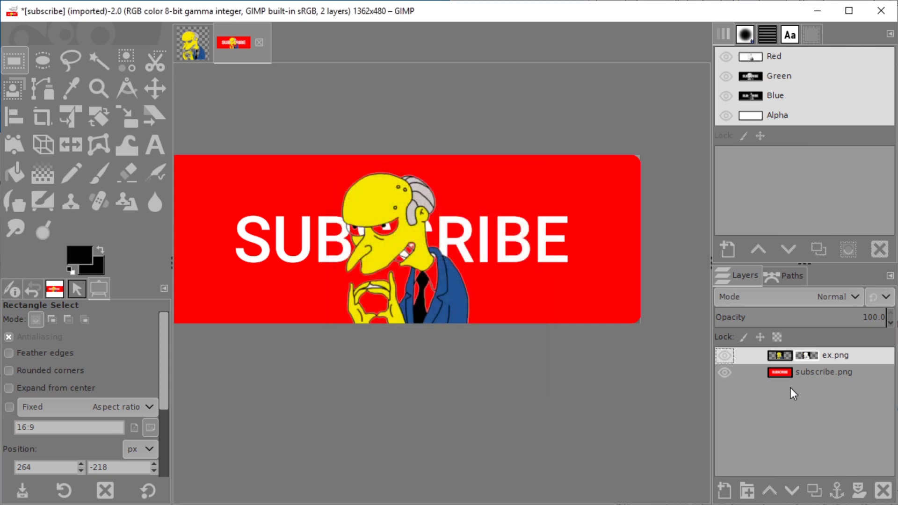
# Add a layer mask to the subscribe.png layer
pyautogui.rightClick(765, 377)
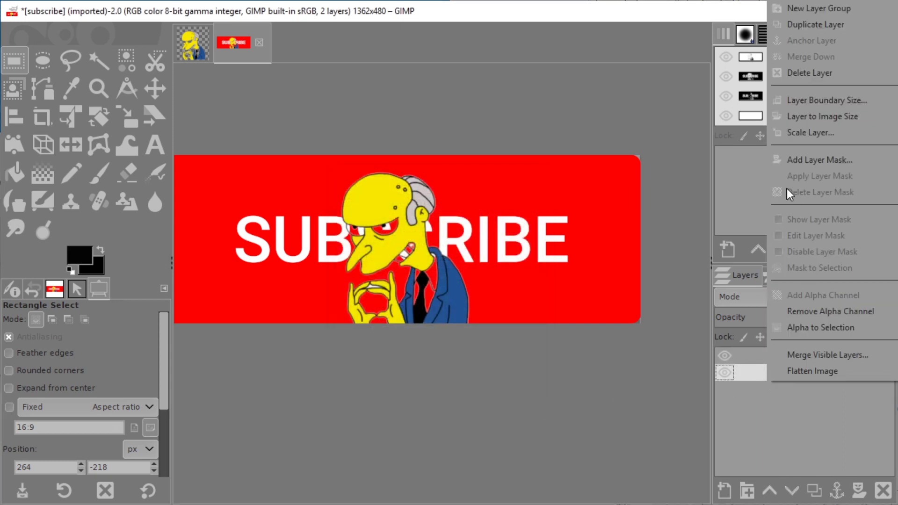
pyautogui.click(806, 159)
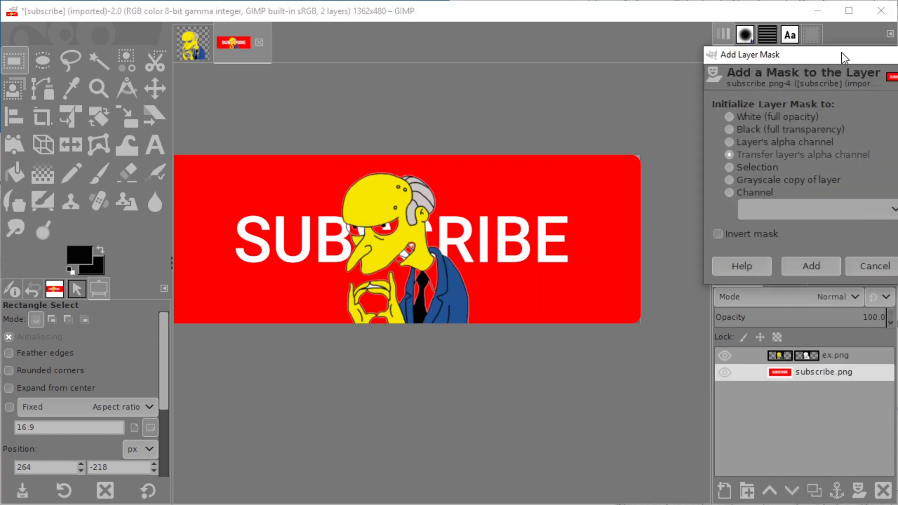
pyautogui.moveTo(842, 53); pyautogui.dragTo(733, 100)
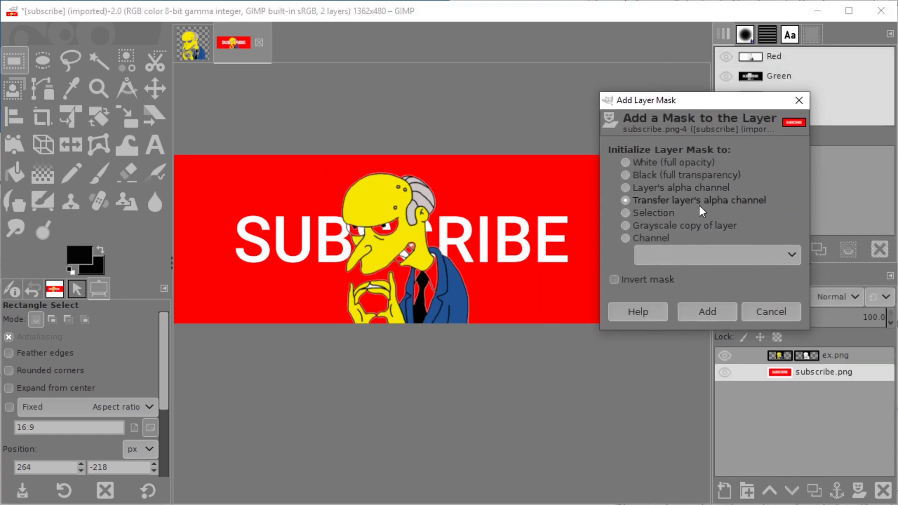
pyautogui.click(701, 309)
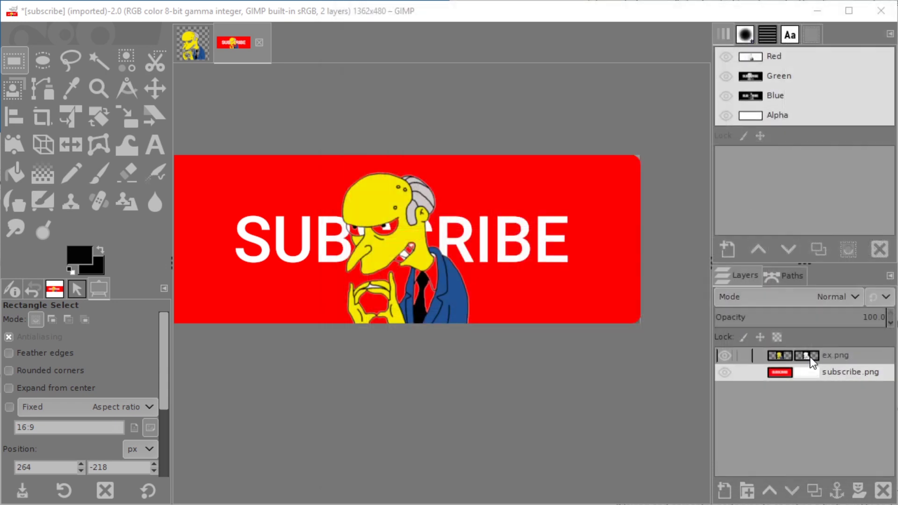
# Show ex.png's character mask on the canvas, select all, and copy it
pyautogui.keyDown('alt'); pyautogui.click(810, 357); pyautogui.keyUp('alt')
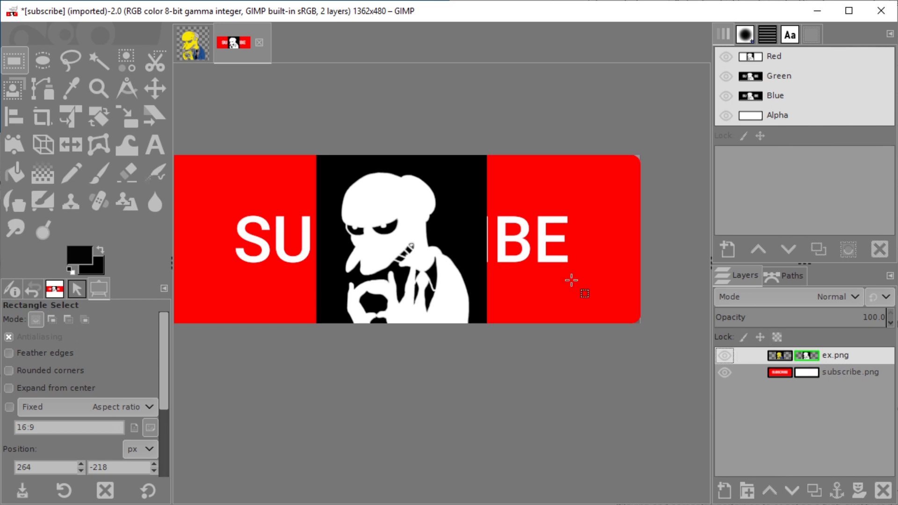
pyautogui.press('ctrl')
pyautogui.hotkey('ctrl', 'a')
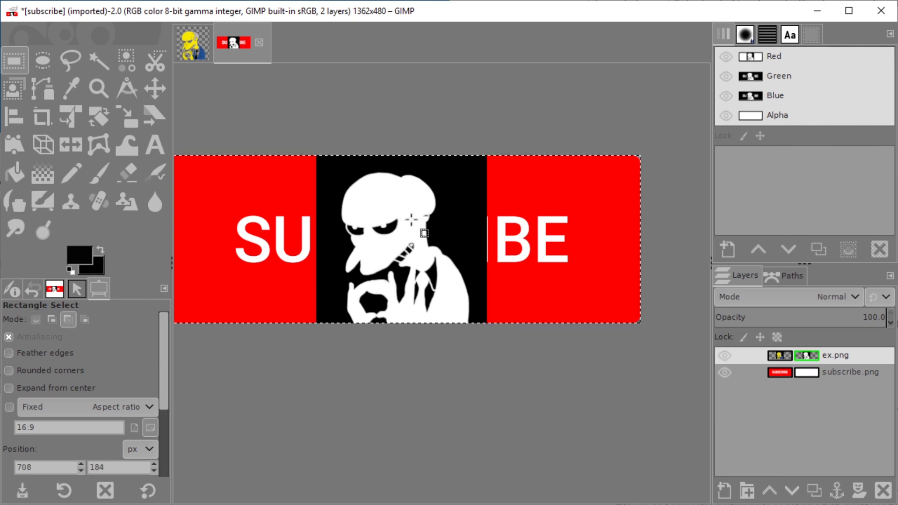
pyautogui.rightClick(434, 236)
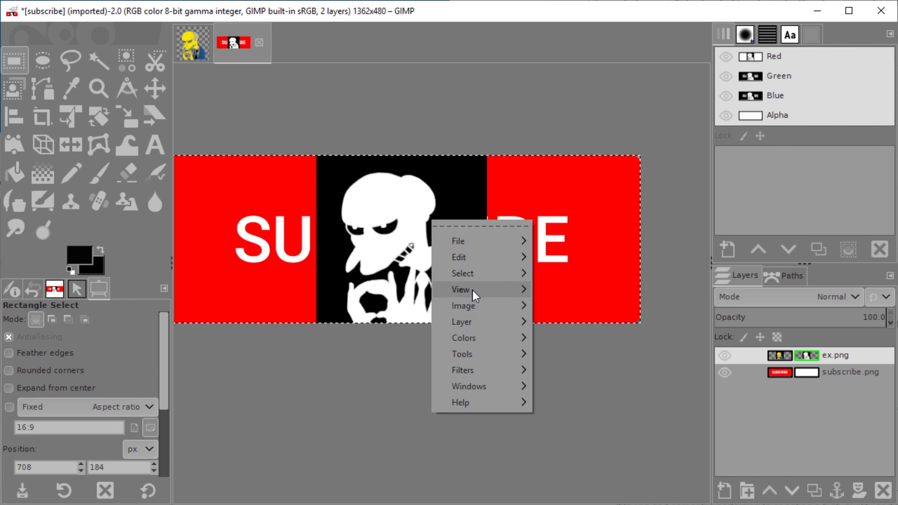
pyautogui.click(586, 285)
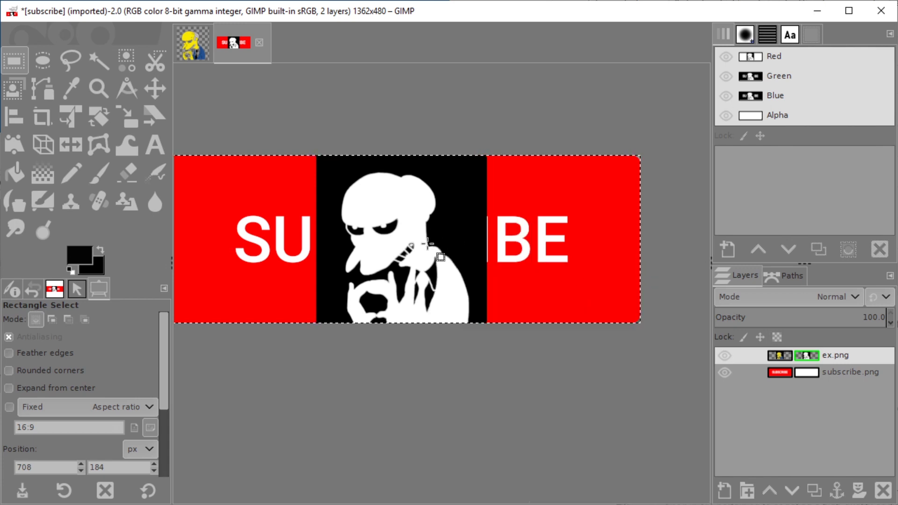
pyautogui.rightClick(397, 213)
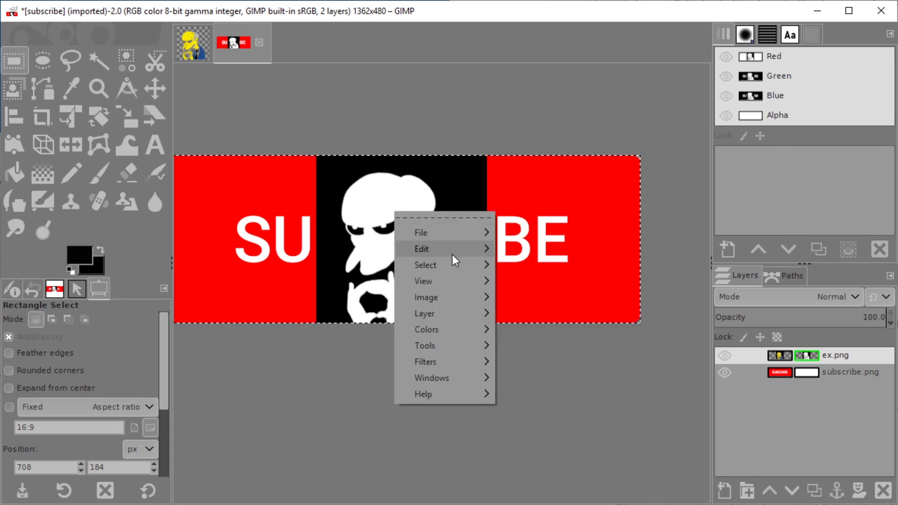
pyautogui.moveTo(422, 248)
pyautogui.click(559, 278)
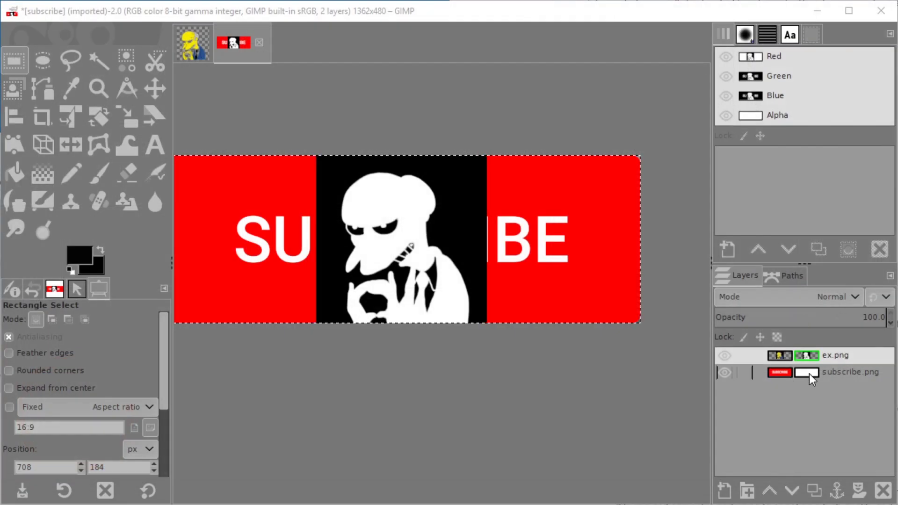
# Paste and anchor the character silhouette into subscribe.png's mask, then hide ex.png
pyautogui.keyDown('alt'); pyautogui.click(809, 374); pyautogui.keyUp('alt')
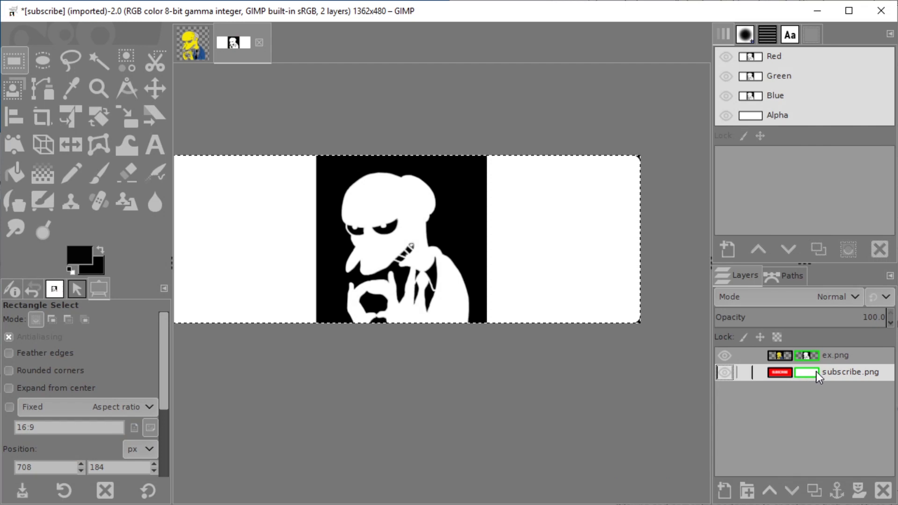
pyautogui.rightClick(385, 233)
pyautogui.moveTo(430, 264)
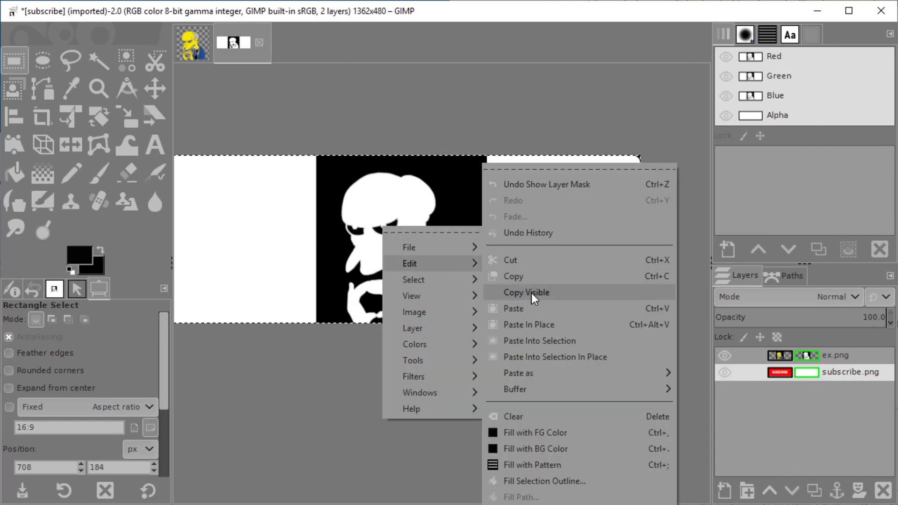
pyautogui.click(523, 308)
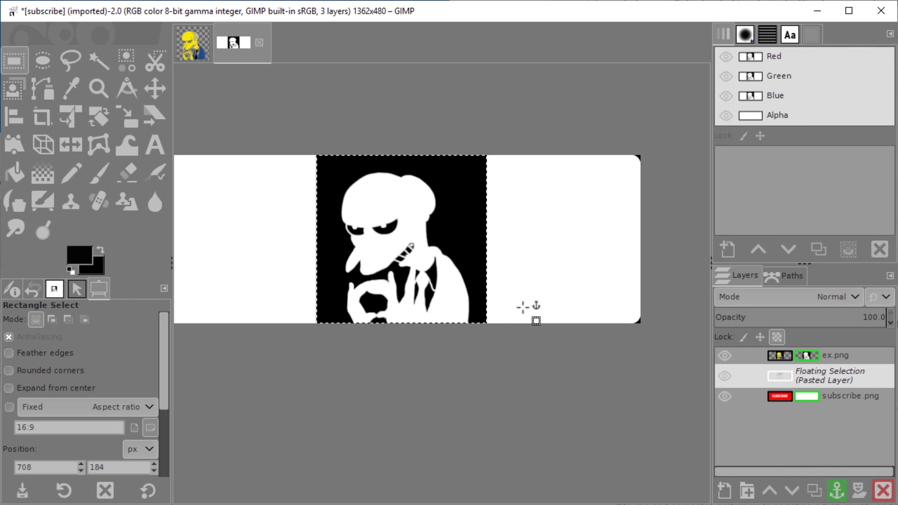
pyautogui.click(549, 393)
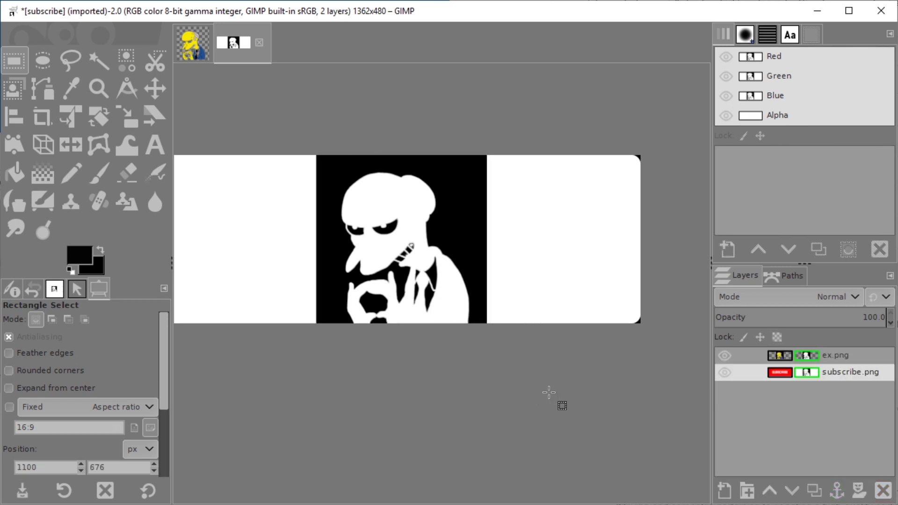
pyautogui.click(728, 356)
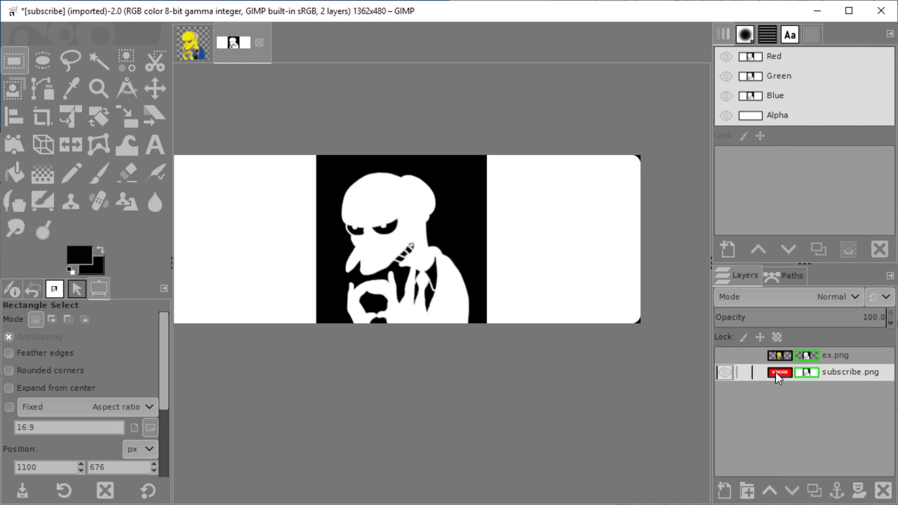
# Leave mask view and toggle ex.png on and off to inspect the red character cutout
pyautogui.keyDown('alt'); pyautogui.click(806, 373); pyautogui.keyUp('alt')
pyautogui.keyDown('alt'); pyautogui.click(808, 374); pyautogui.keyUp('alt')
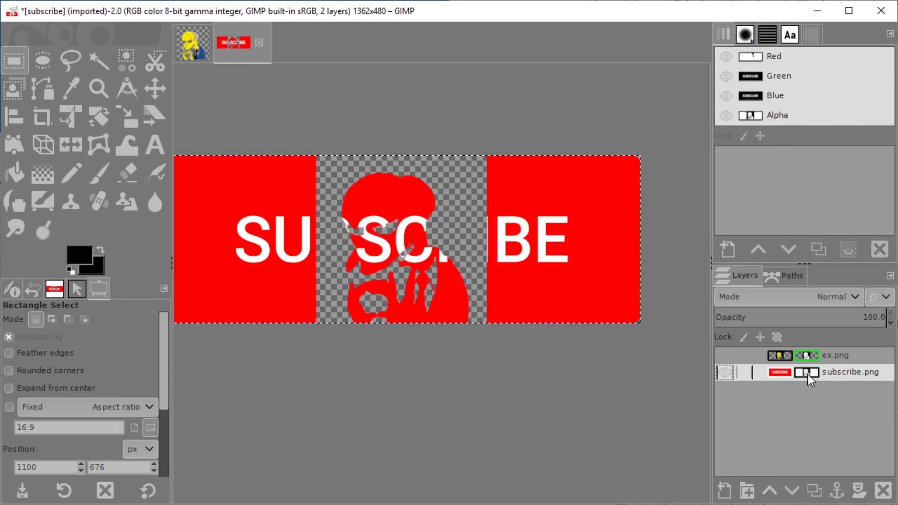
pyautogui.hscroll(-2, 551, 304)
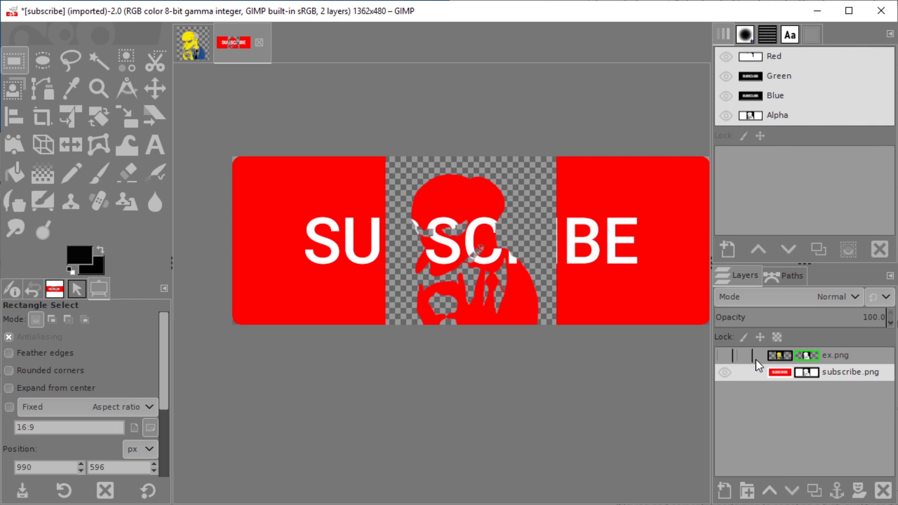
pyautogui.keyDown('alt'); pyautogui.click(807, 358); pyautogui.keyUp('alt')
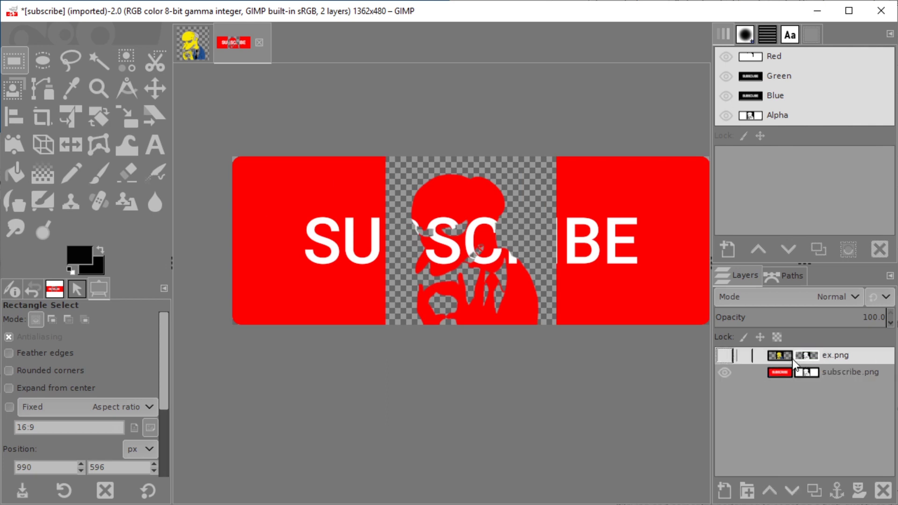
pyautogui.click(724, 355)
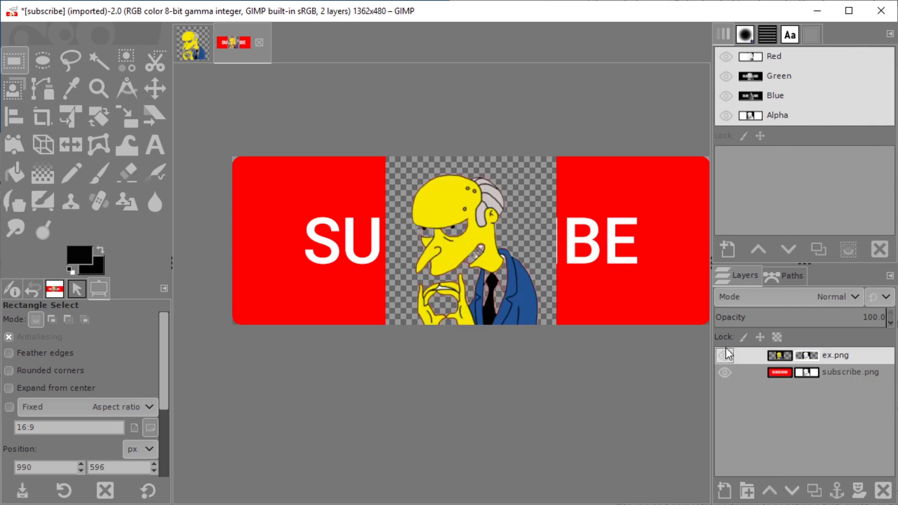
pyautogui.click(725, 356)
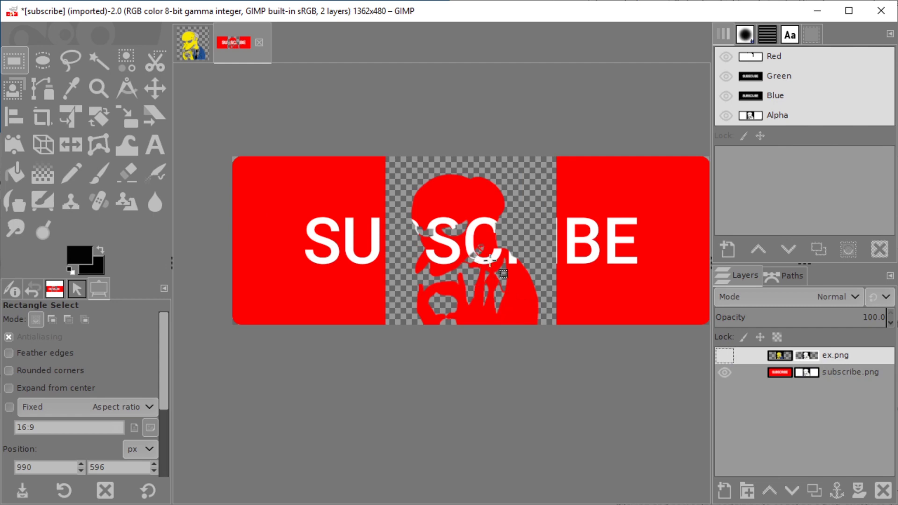
pyautogui.scroll(1, 477, 280)
pyautogui.scroll(1, 501, 264)
pyautogui.scroll(1, 506, 260)
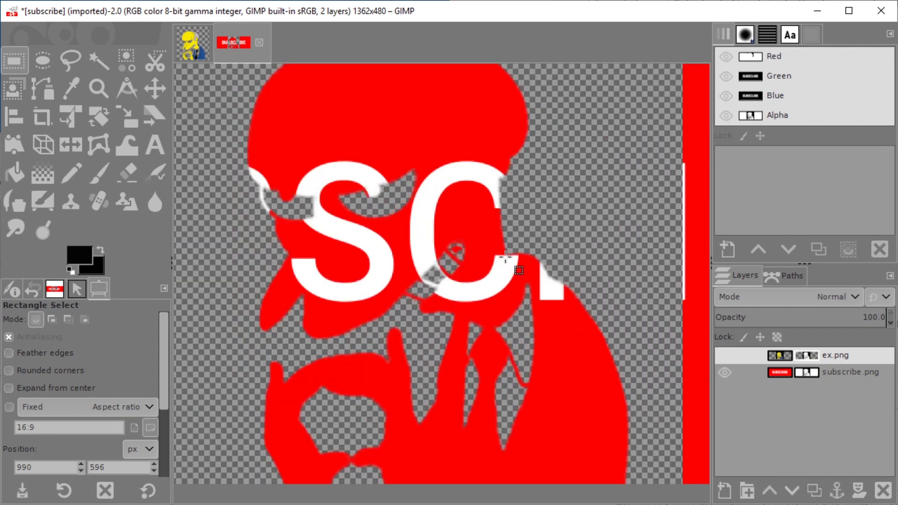
pyautogui.scroll(-1, 506, 260)
pyautogui.scroll(-1, 506, 260)
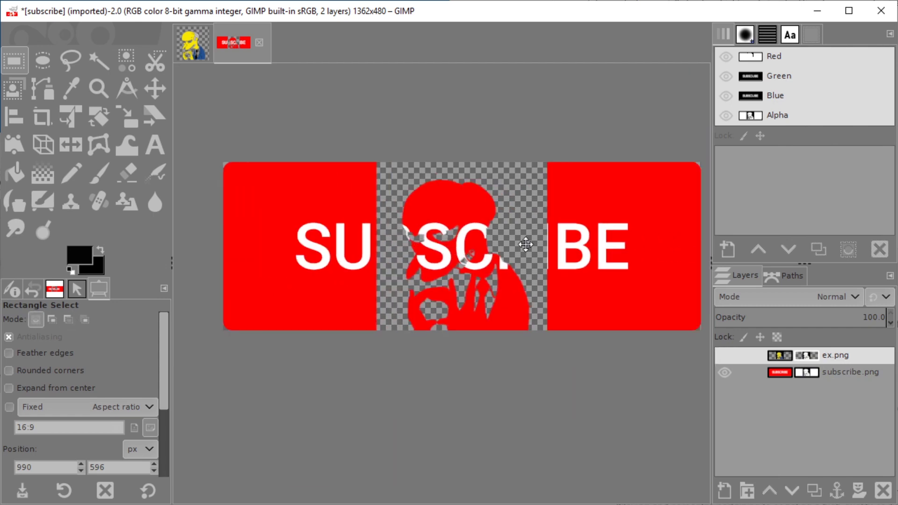
pyautogui.moveTo(586, 242)
pyautogui.mouseDown()
pyautogui.moveTo(506, 246)
pyautogui.moveTo(544, 245)
pyautogui.mouseUp()
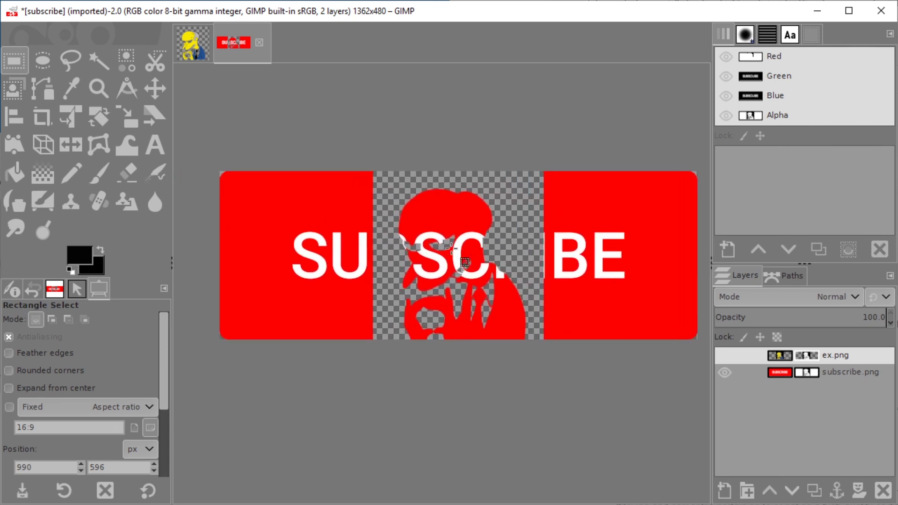
pyautogui.moveTo(467, 265)
pyautogui.mouseDown()
pyautogui.moveTo(494, 265)
pyautogui.moveTo(436, 268)
pyautogui.moveTo(437, 248)
pyautogui.moveTo(424, 234)
pyautogui.mouseUp()
pyautogui.press('Tab')
pyautogui.scroll(1, 421, 260)
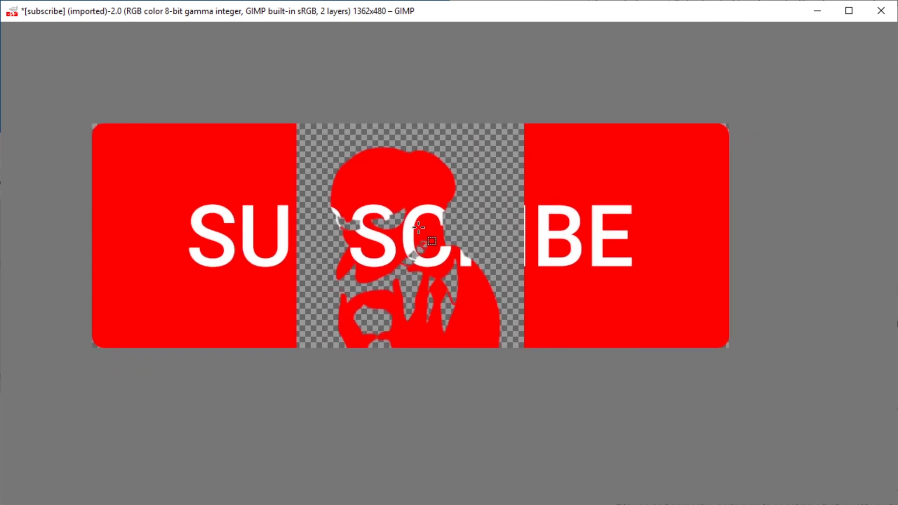
pyautogui.moveTo(421, 200)
pyautogui.mouseDown()
pyautogui.moveTo(441, 207)
pyautogui.moveTo(394, 217)
pyautogui.moveTo(451, 225)
pyautogui.mouseUp()
pyautogui.press('Tab')
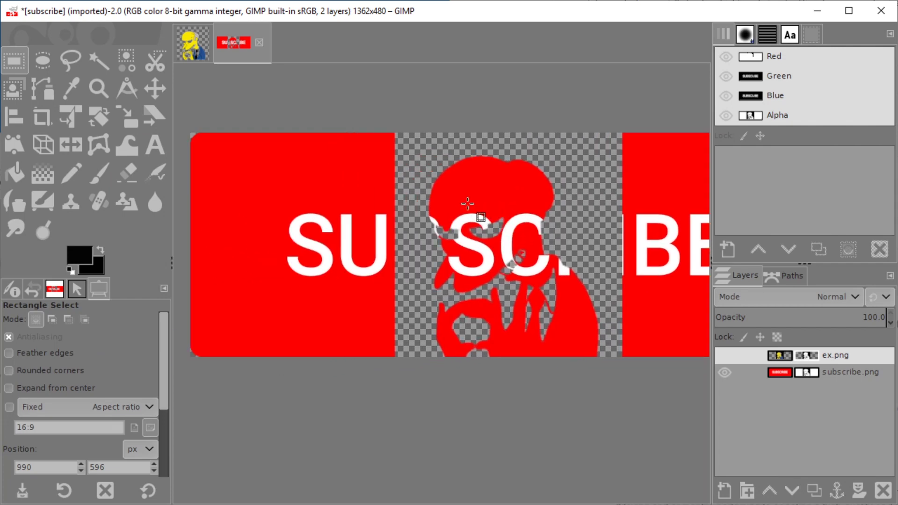
pyautogui.hscroll(3, 467, 204)
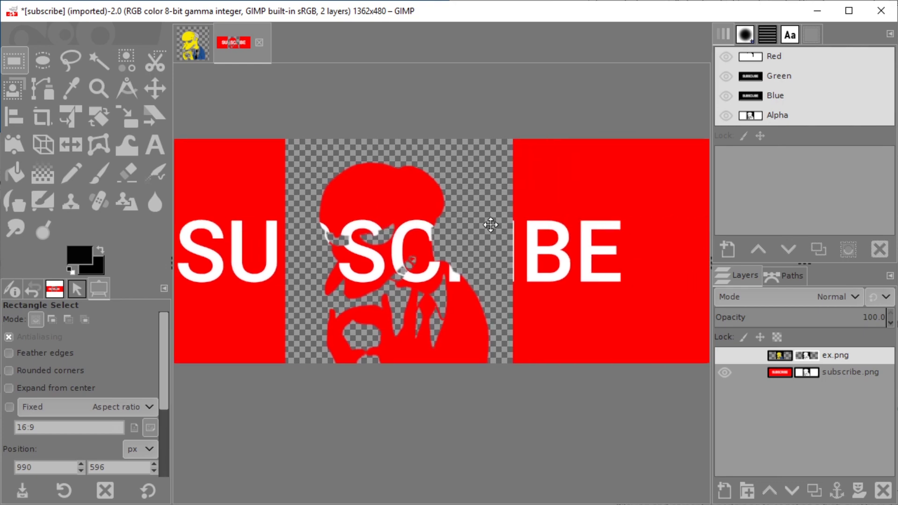